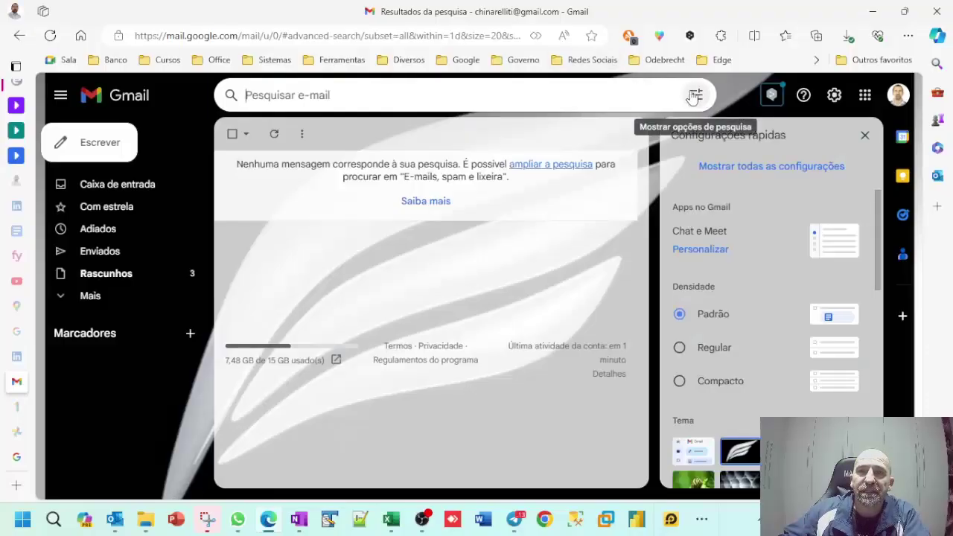
# - Search all mail for messages larger than 10 MB using the advanced search options
pyautogui.click(696, 96)
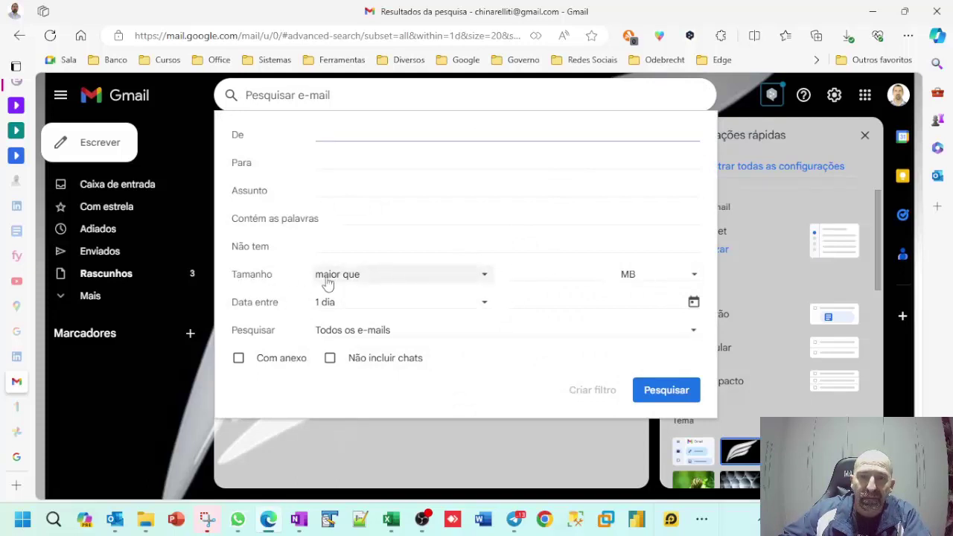
pyautogui.click(525, 274)
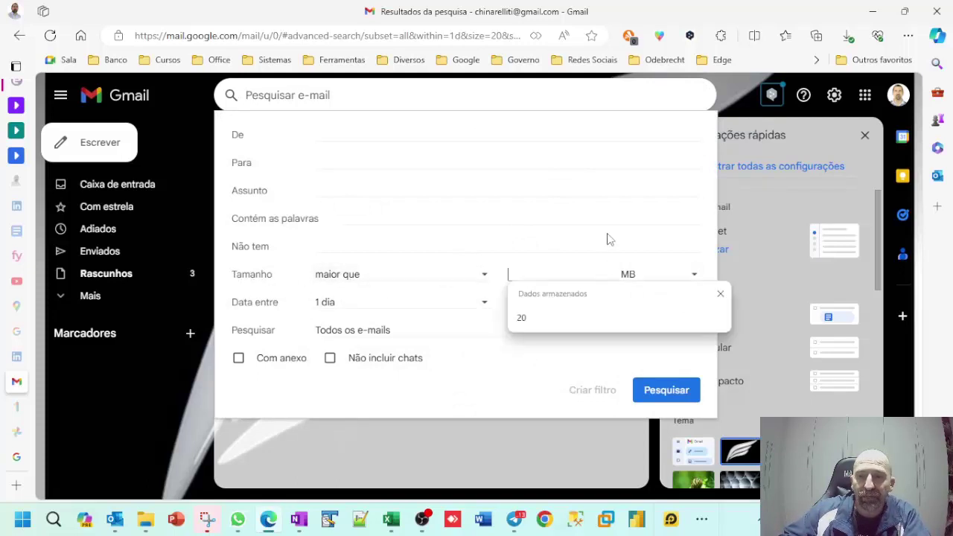
pyautogui.write('10')
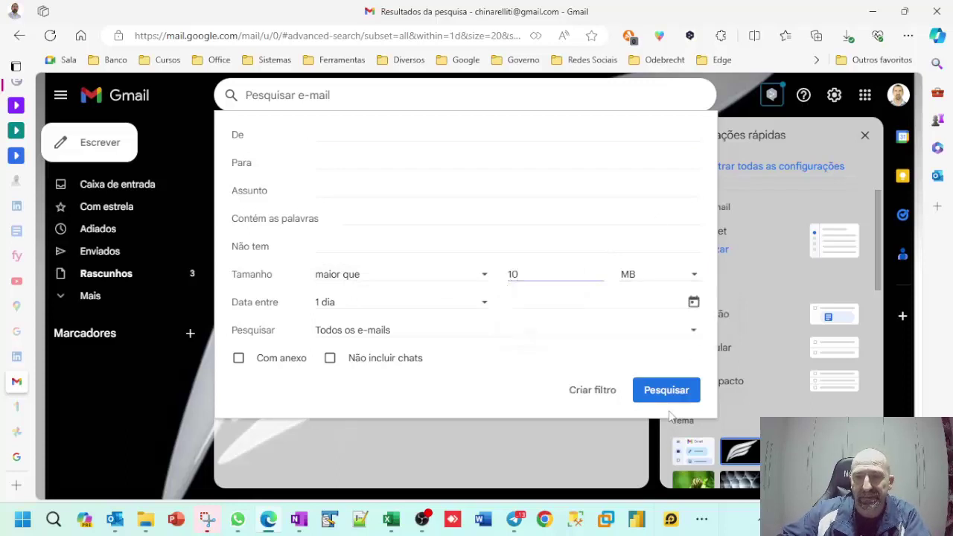
pyautogui.click(680, 390)
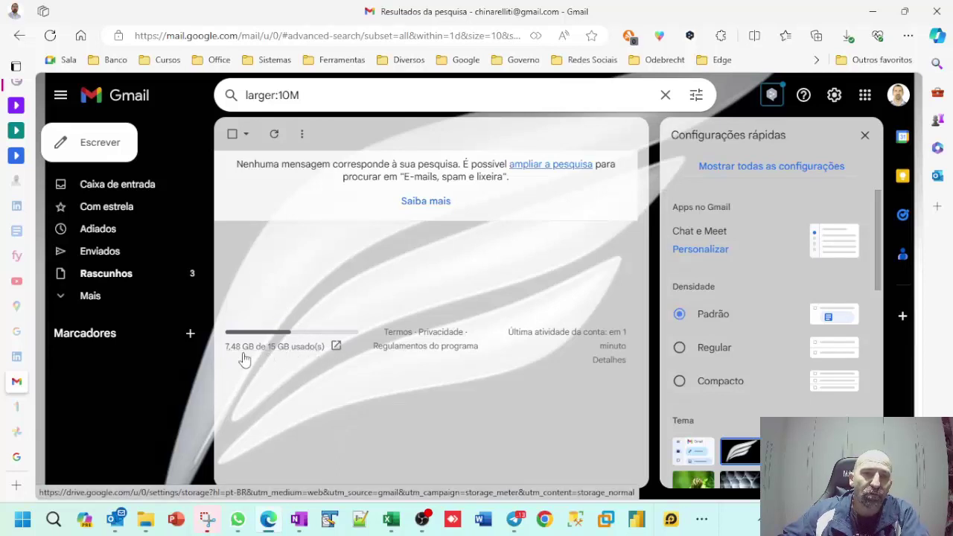
# - Open the Google account's storage details and go to Google Fotos from the per-service breakdown
pyautogui.click(336, 348)
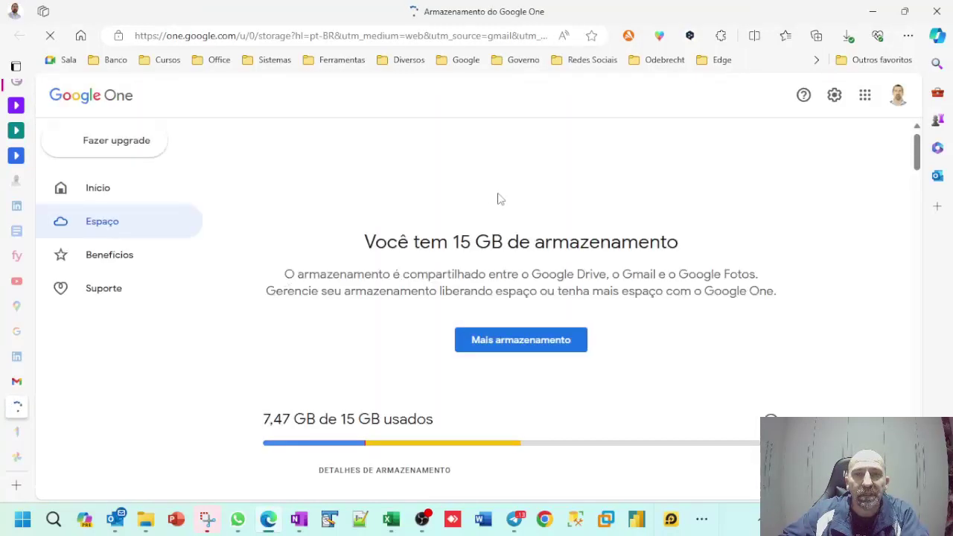
pyautogui.scroll(-4, 583, 234)
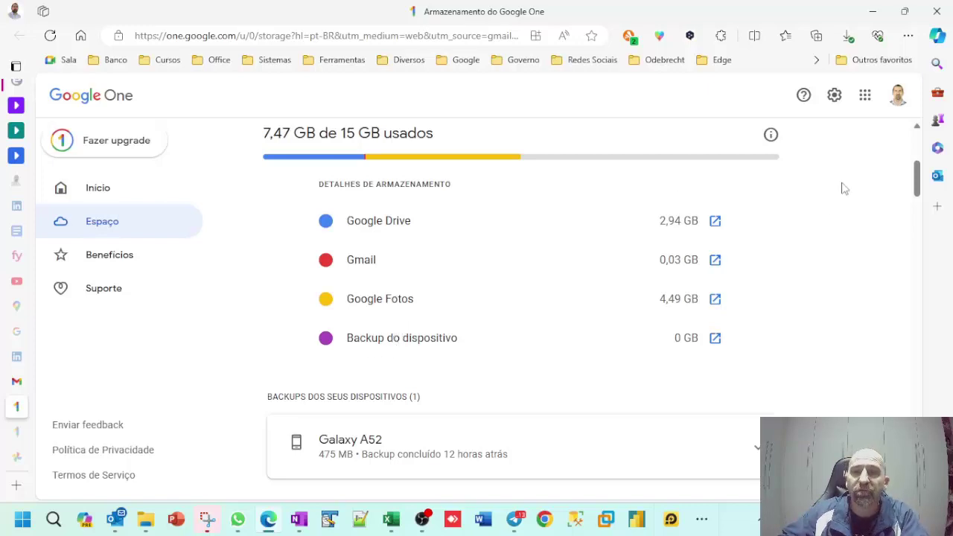
pyautogui.click(714, 300)
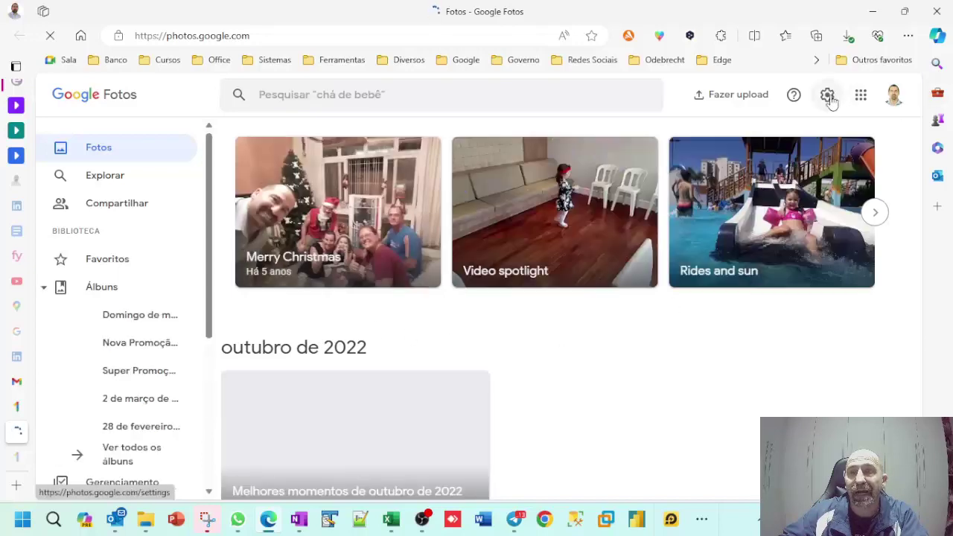
# - Open the Google Fotos settings and start a data backup from the "Exportar seus dados" section
pyautogui.click(828, 95)
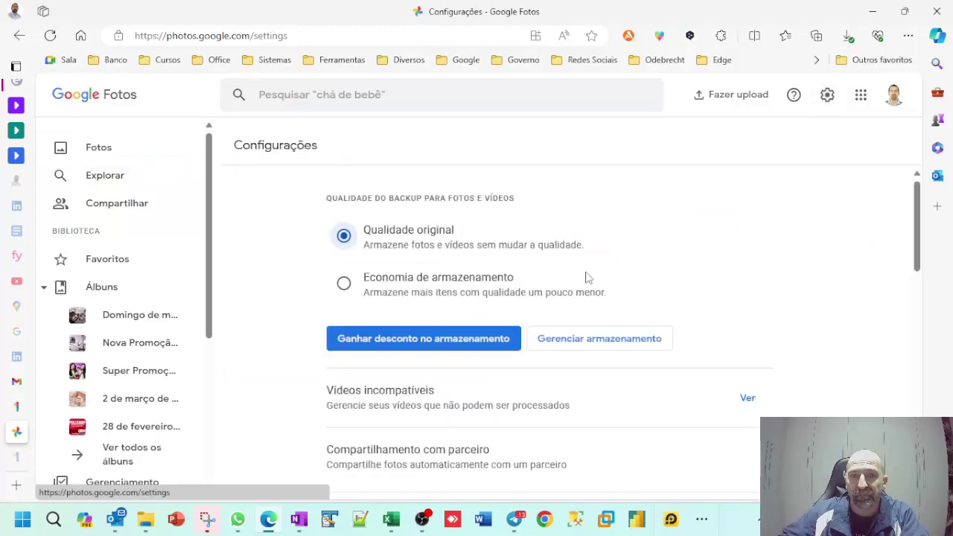
pyautogui.scroll(-2, 581, 257)
pyautogui.scroll(-5, 566, 257)
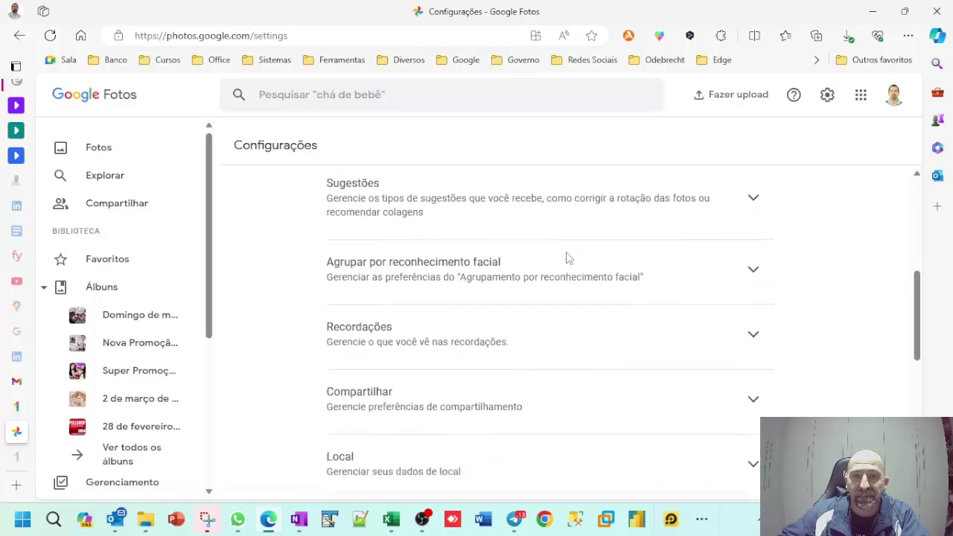
pyautogui.scroll(-3, 566, 257)
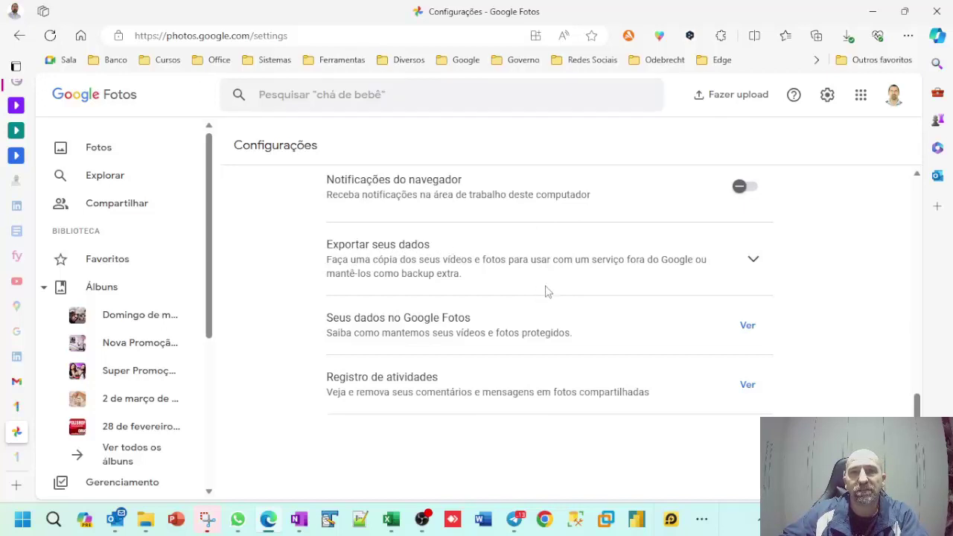
pyautogui.click(753, 259)
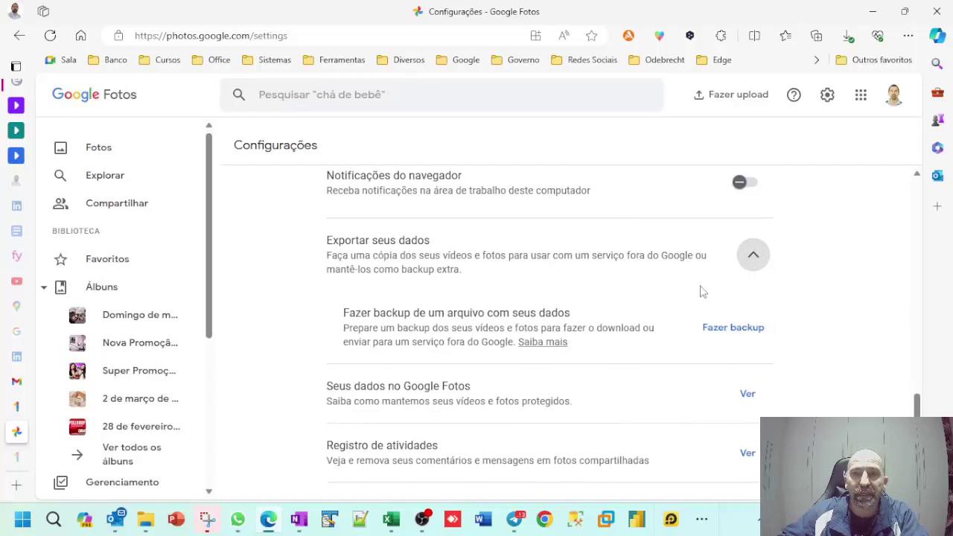
pyautogui.click(737, 332)
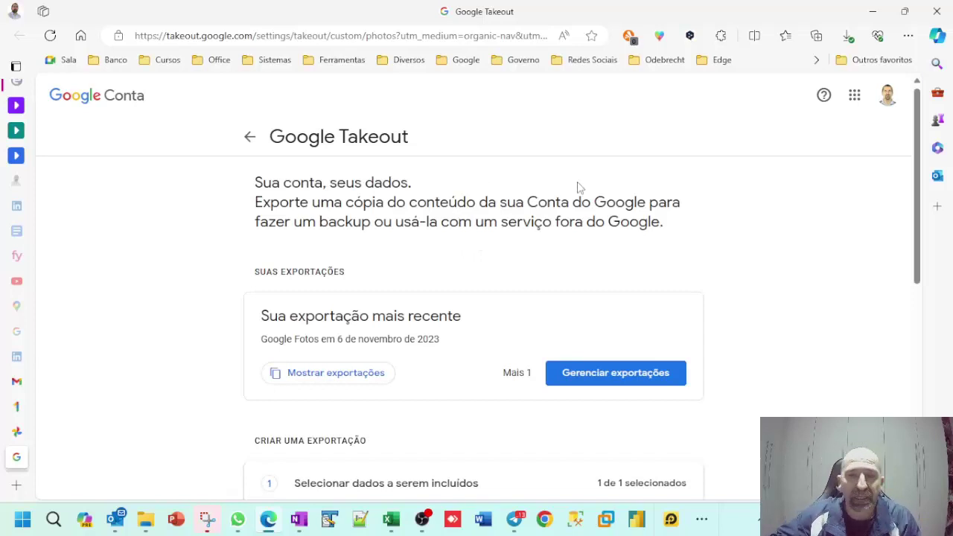
# - Review the data selected for the new export and continue with Google Fotos and all photo albums included
pyautogui.scroll(-1, 566, 195)
pyautogui.scroll(-4, 566, 196)
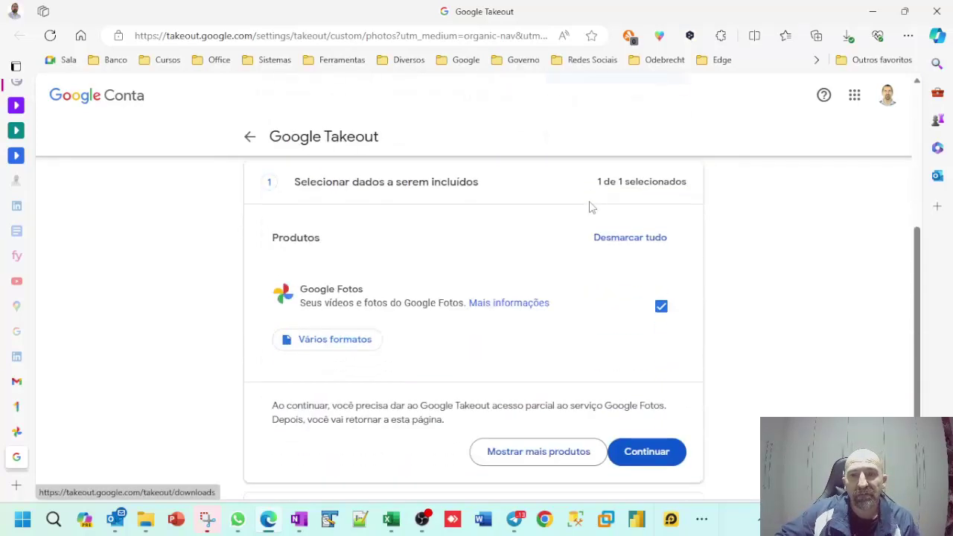
pyautogui.scroll(1, 604, 306)
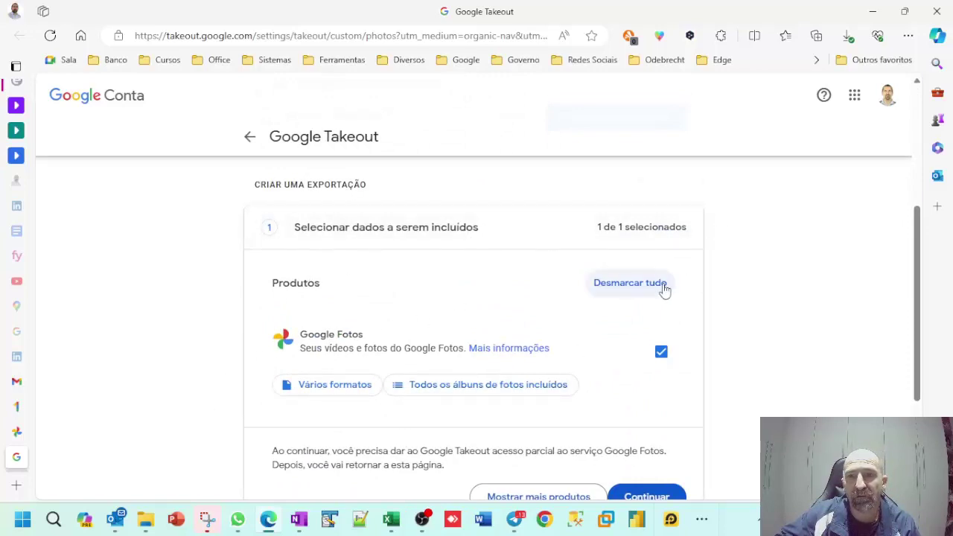
pyautogui.scroll(-1, 654, 301)
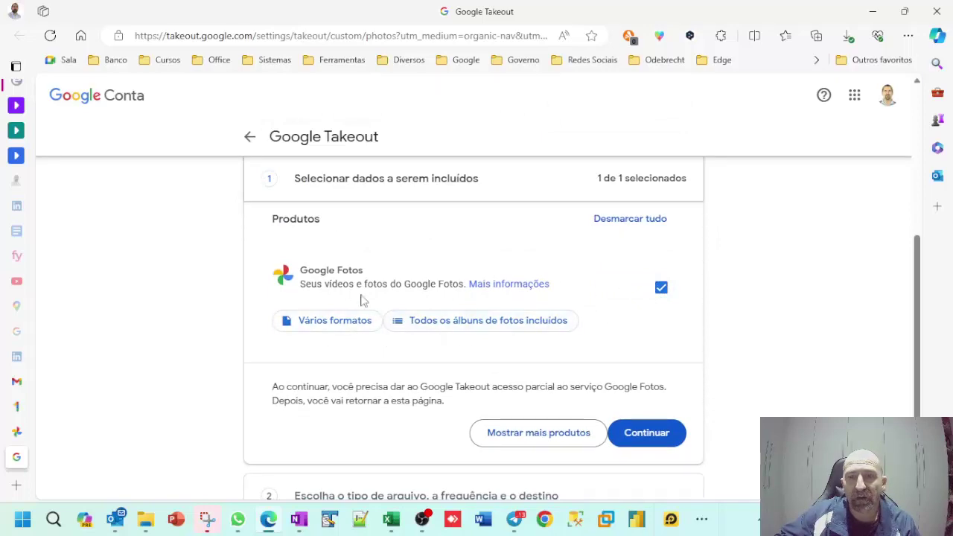
pyautogui.scroll(3, 553, 273)
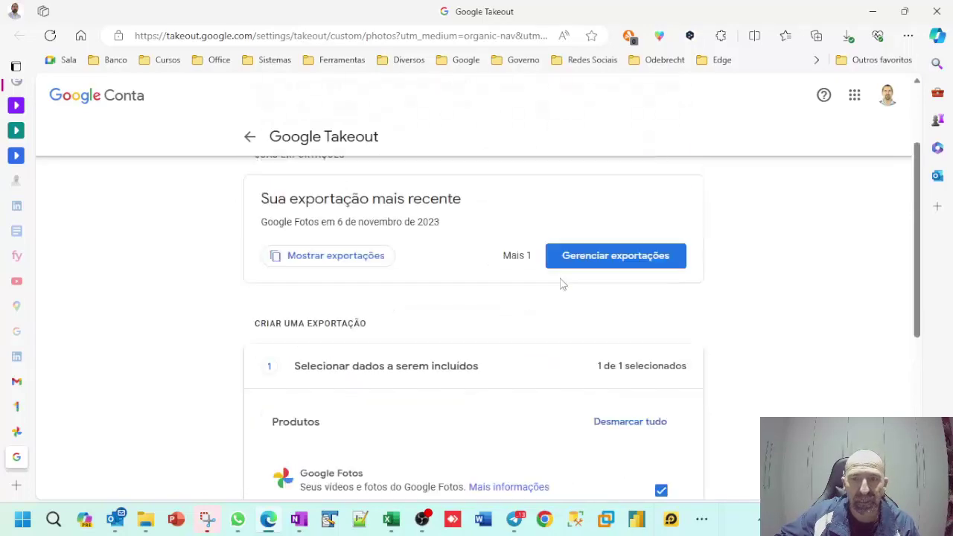
pyautogui.scroll(-4, 563, 282)
pyautogui.scroll(-1, 570, 279)
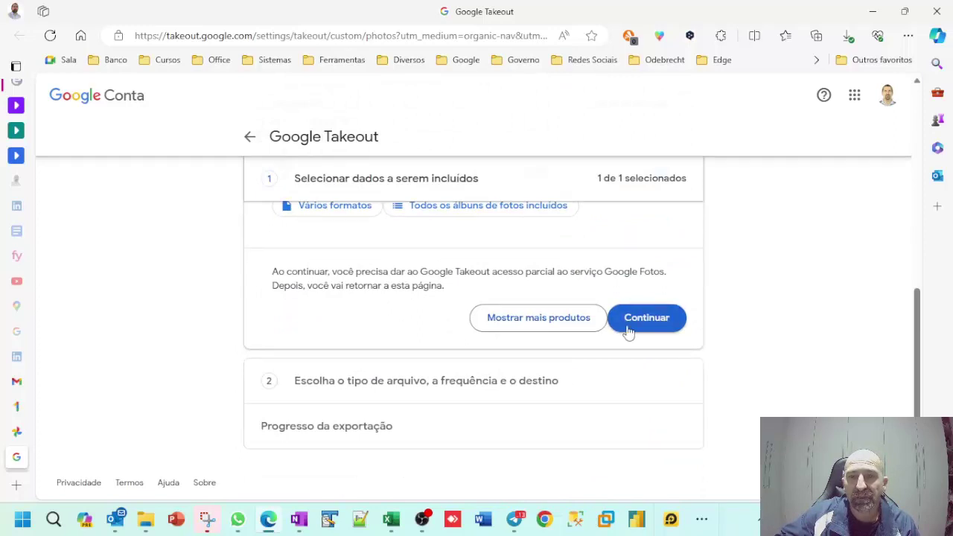
pyautogui.click(649, 318)
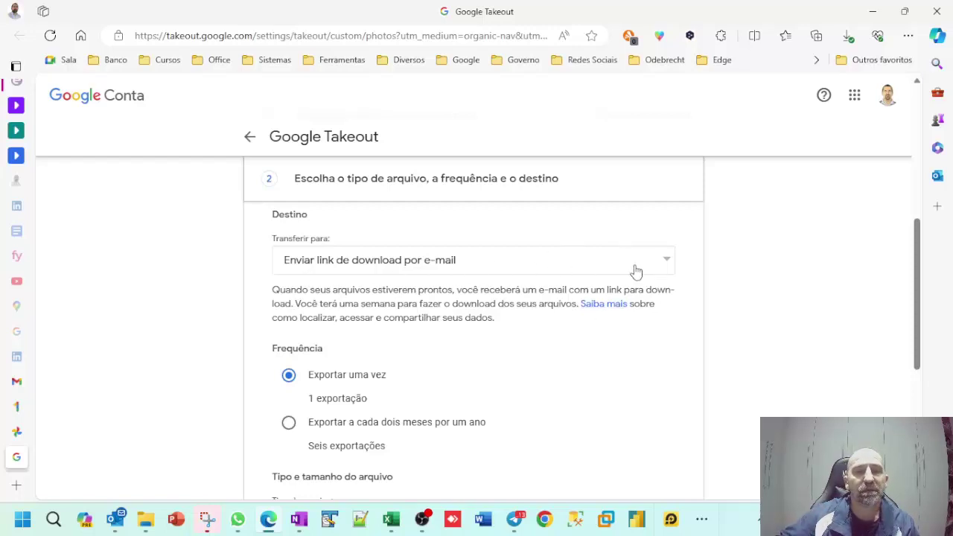
# - Examine the export's frequency, file type and file size options down to the button that creates the export
pyautogui.scroll(-2, 586, 290)
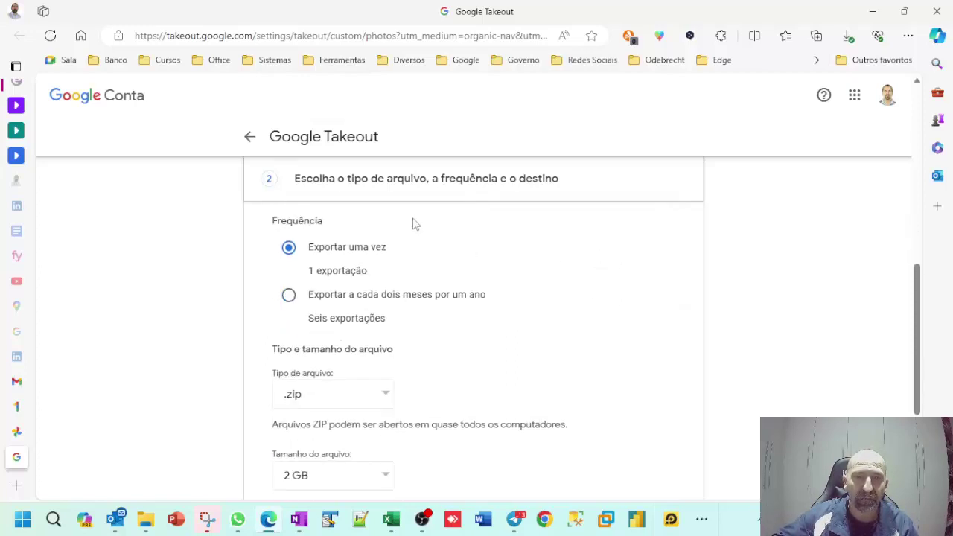
pyautogui.scroll(1, 332, 268)
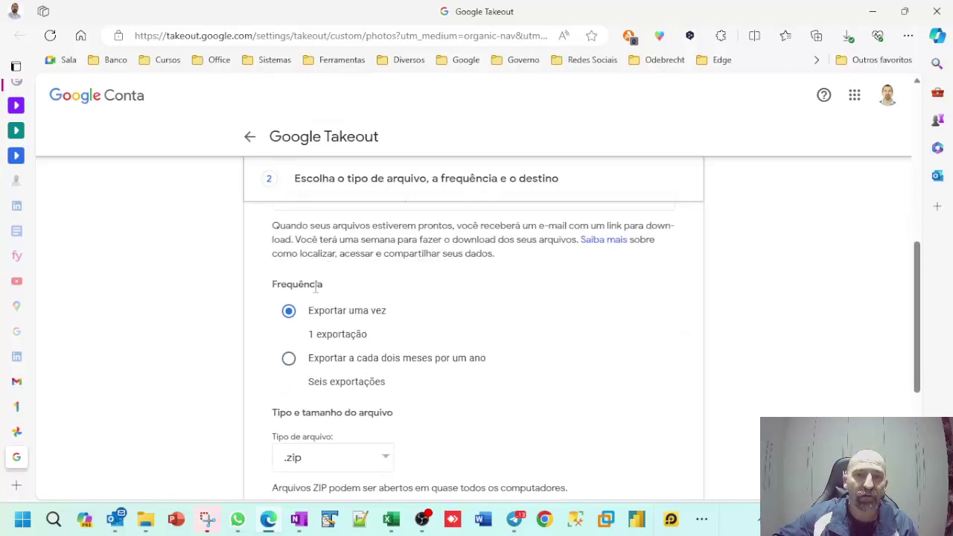
pyautogui.scroll(-2, 479, 400)
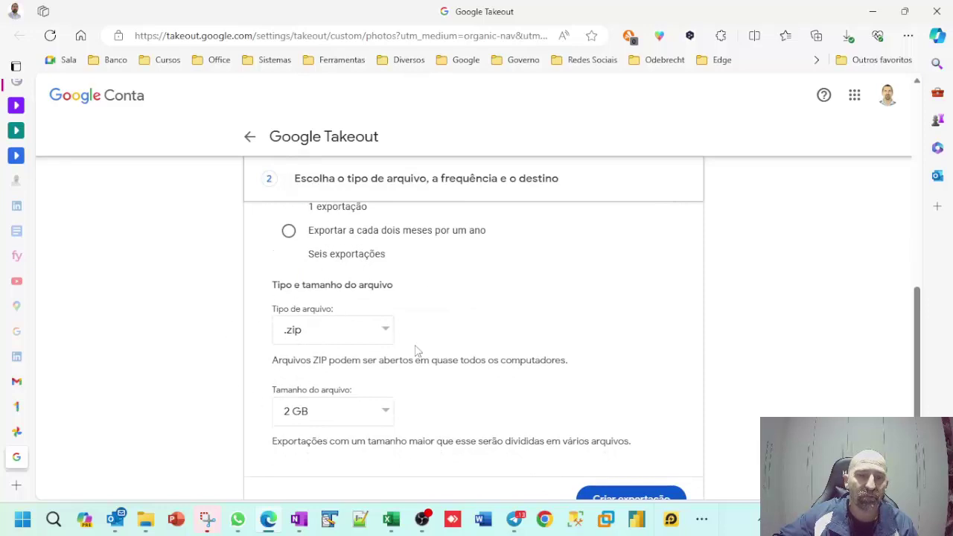
pyautogui.scroll(-2, 417, 349)
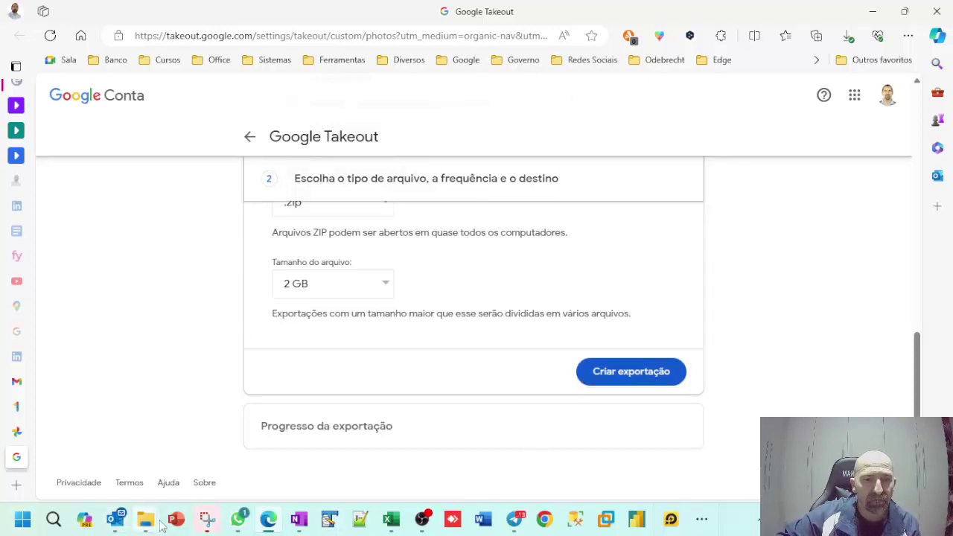
# - Switch to File Explorer and open the Downloads folder to view the downloaded takeout ZIP files
pyautogui.moveTo(146, 519)
pyautogui.click(214, 448)
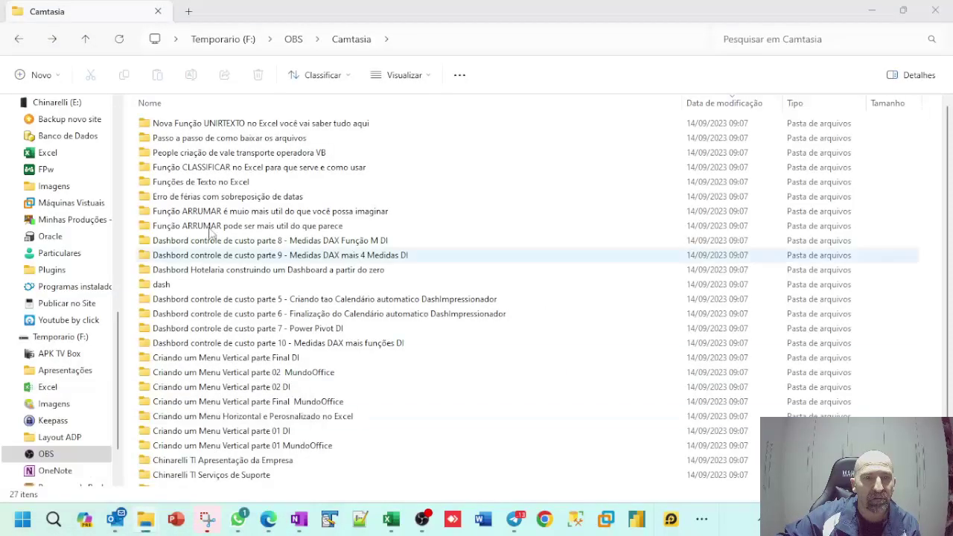
pyautogui.scroll(6, 82, 238)
pyautogui.scroll(3, 84, 221)
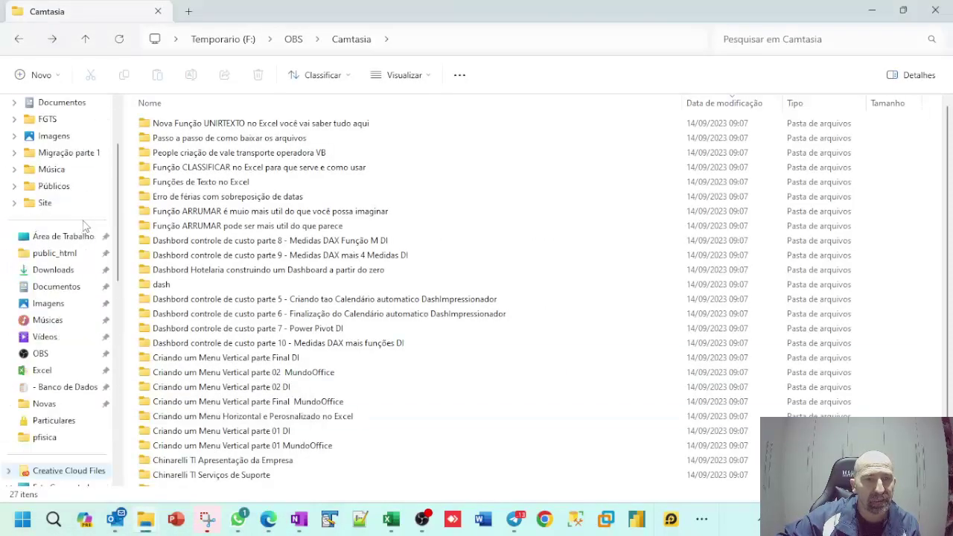
pyautogui.click(57, 273)
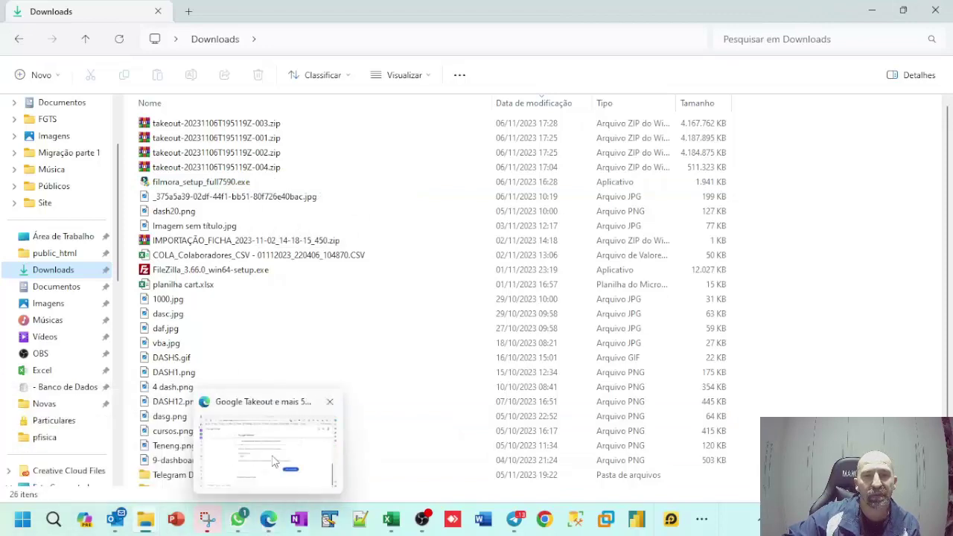
# - Switch back to the Edge browser and open the Lixeira (trash) of Google Fotos
pyautogui.click(266, 526)
pyautogui.scroll(2, 473, 353)
pyautogui.scroll(10, 473, 353)
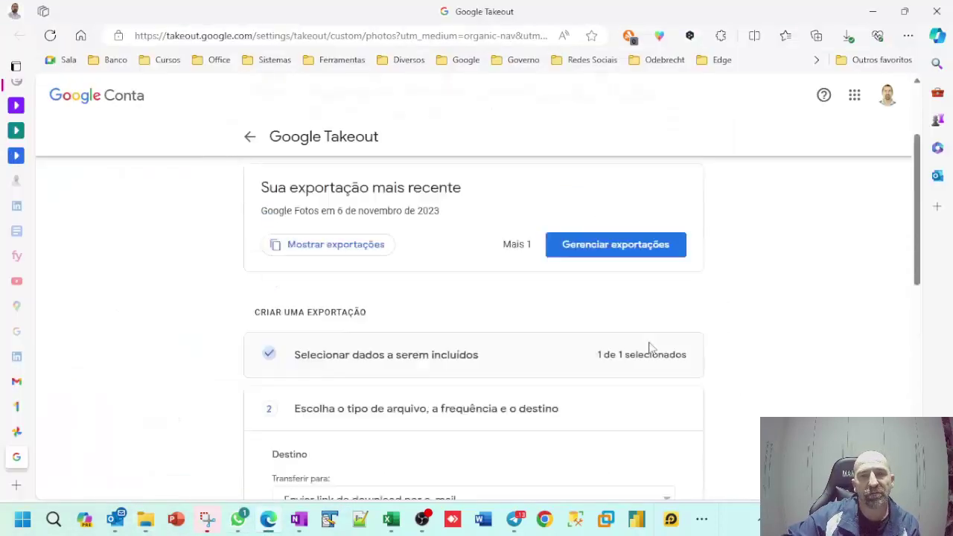
pyautogui.click(17, 432)
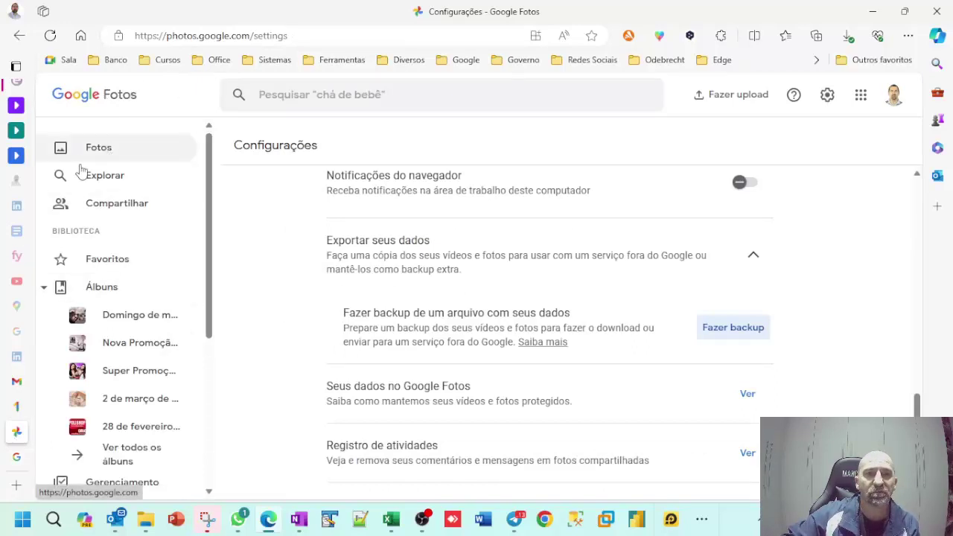
pyautogui.scroll(-4, 112, 395)
pyautogui.scroll(4, 176, 416)
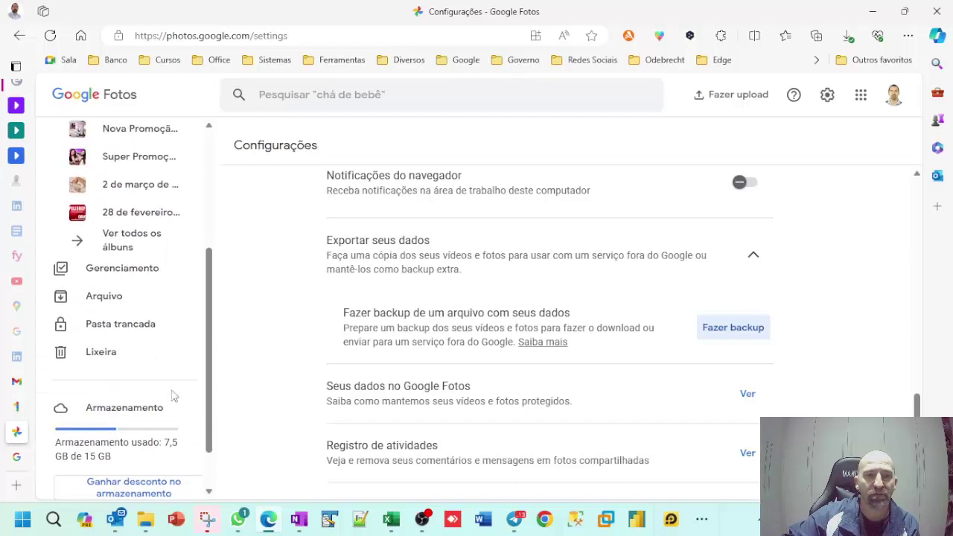
pyautogui.scroll(-3, 164, 373)
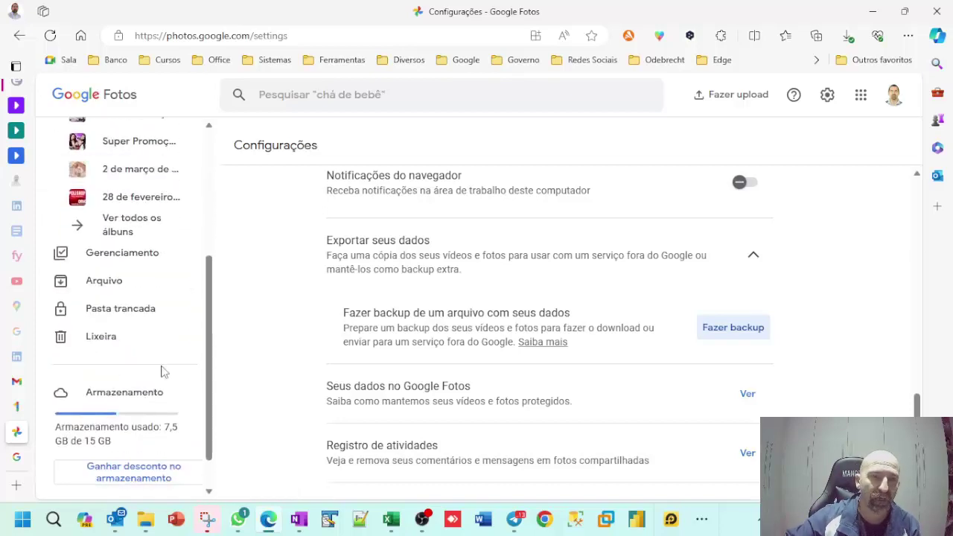
pyautogui.click(107, 342)
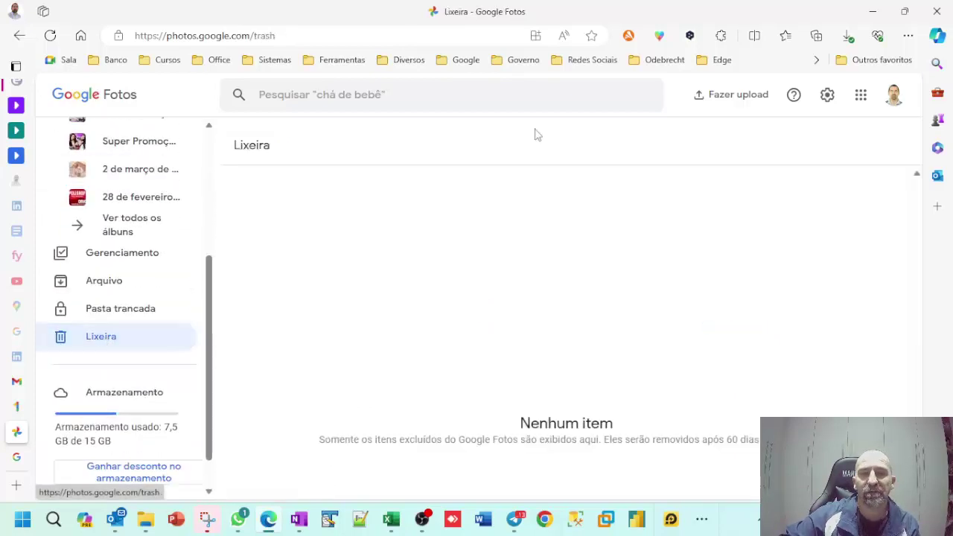